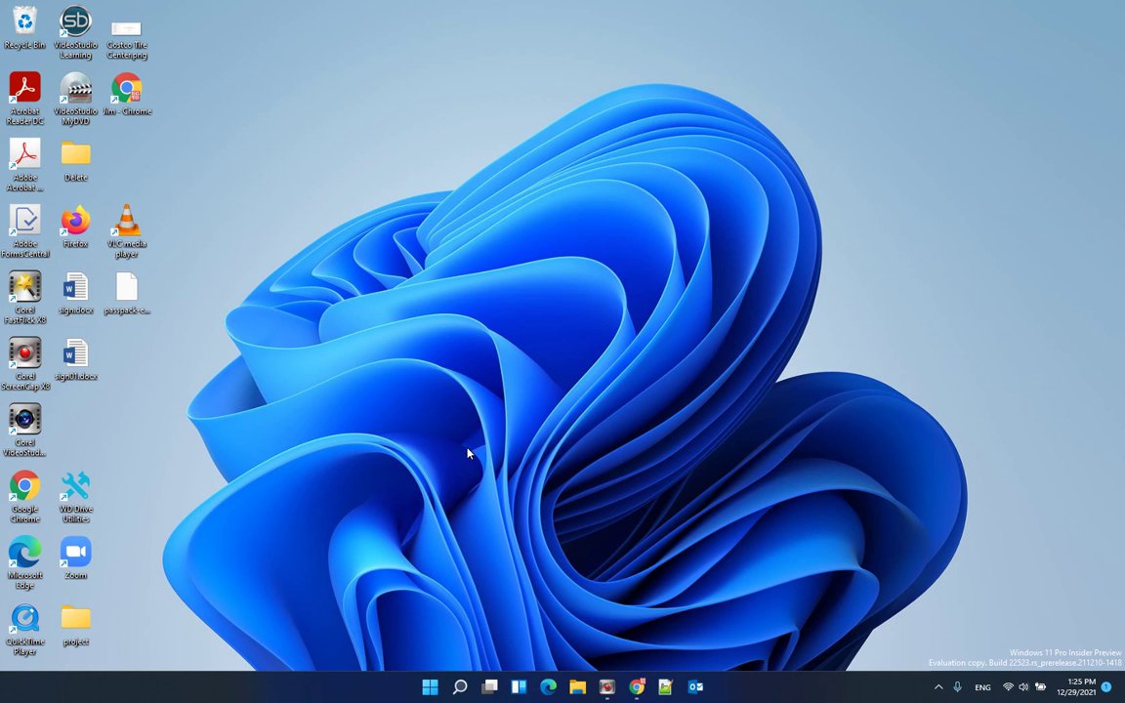
Step: Check the Start menu recommendations, then open File Explorer at Quick access with Win+E
click(427, 687)
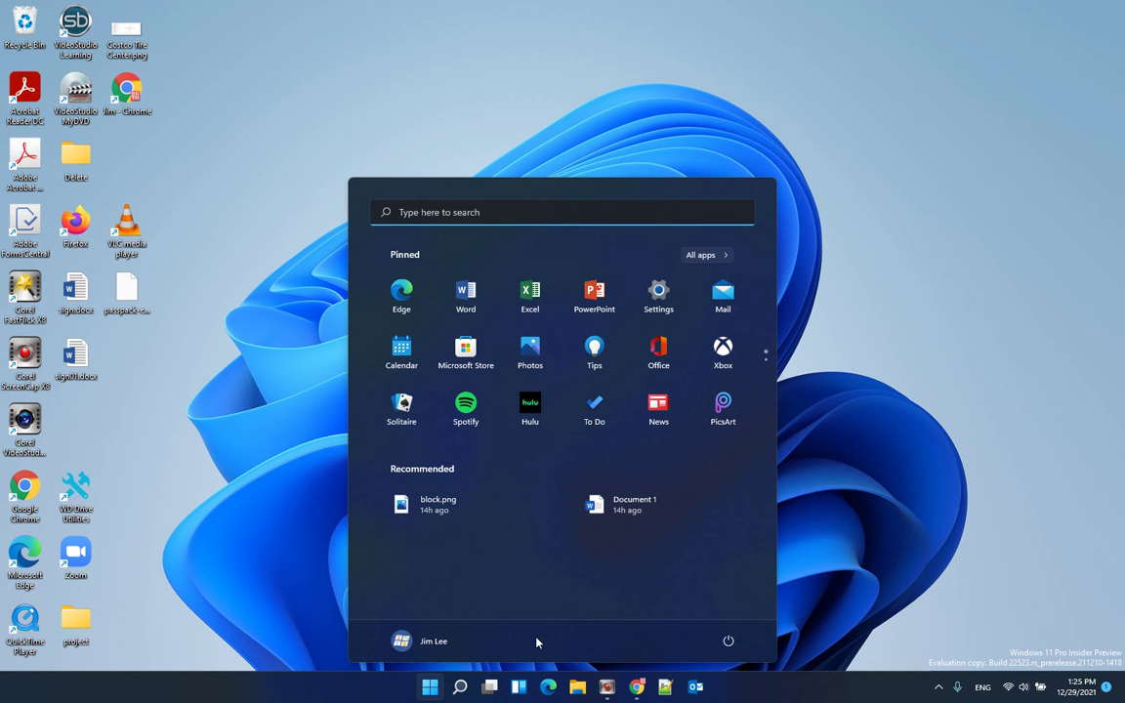
key(Escape)
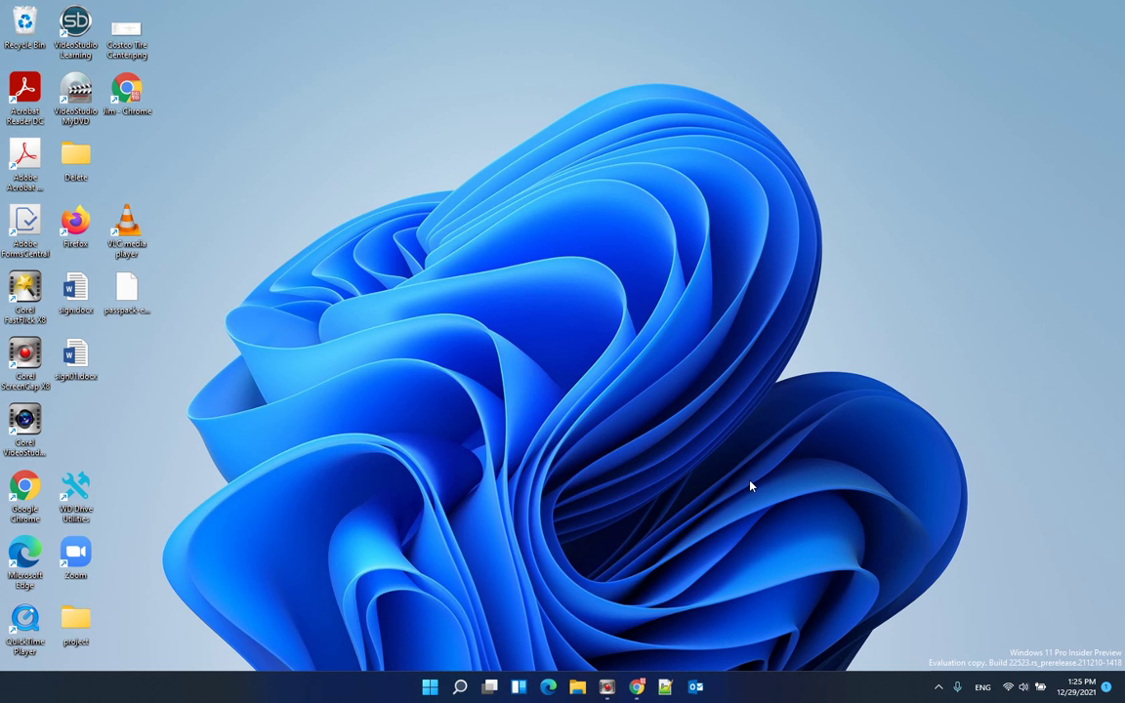
key(super+e)
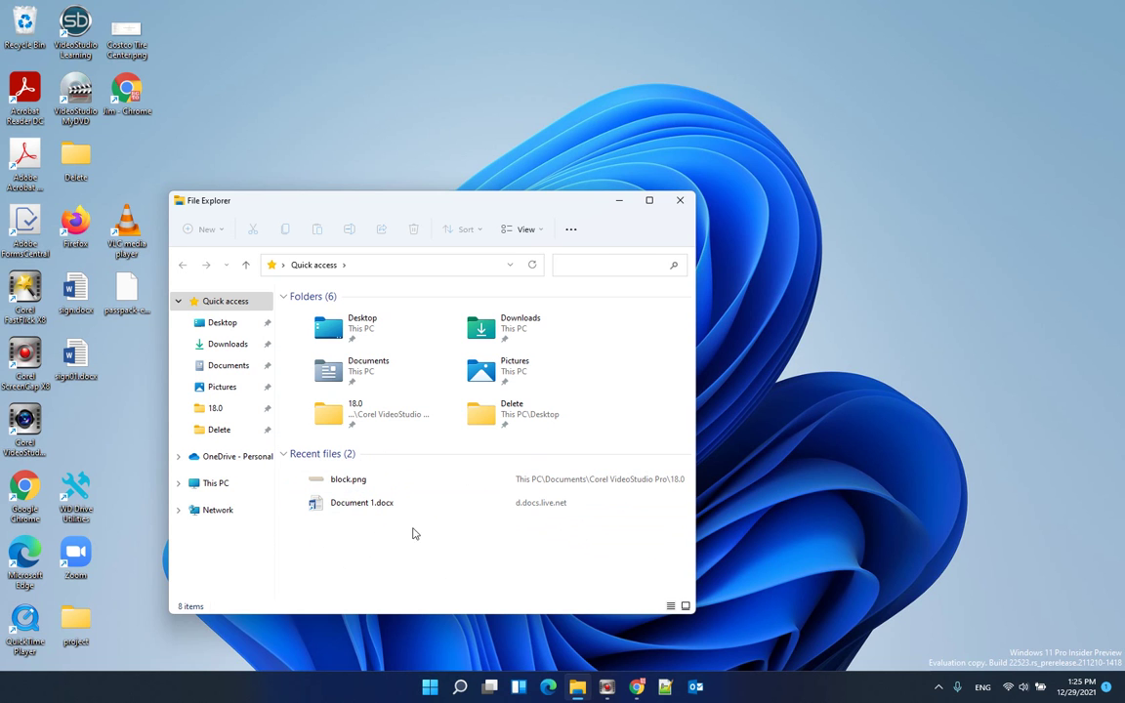
Step: Remove block.png from the Start menu's Recommended list
click(429, 687)
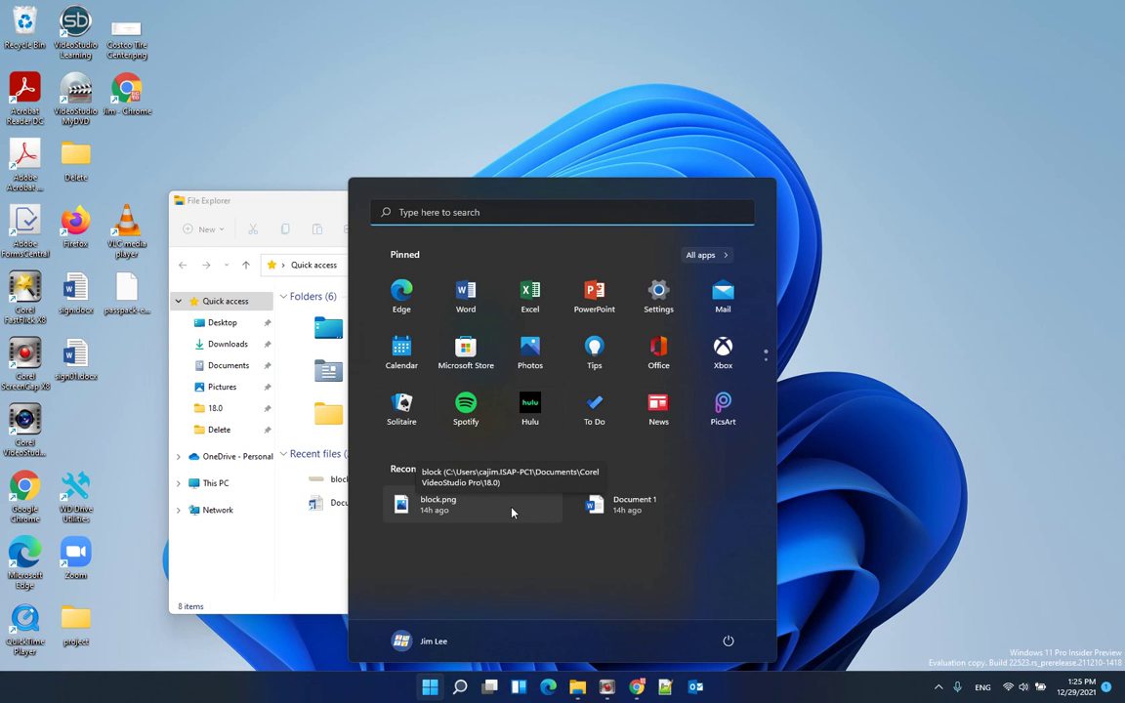
right_click(452, 512)
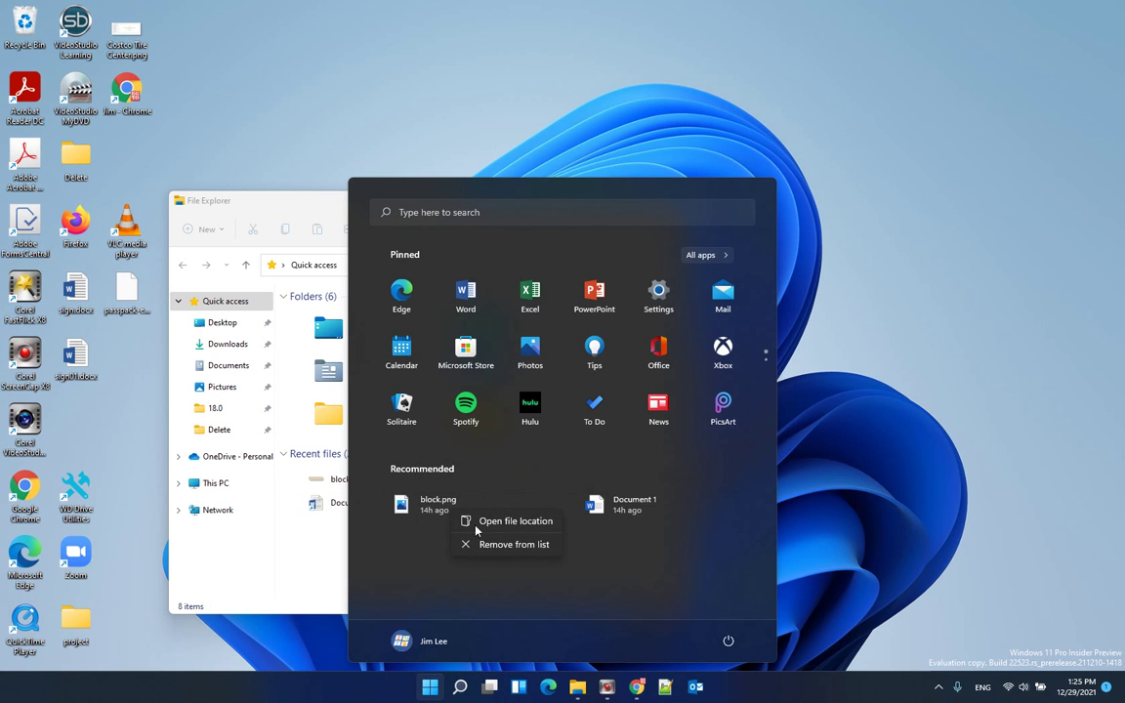
click(513, 545)
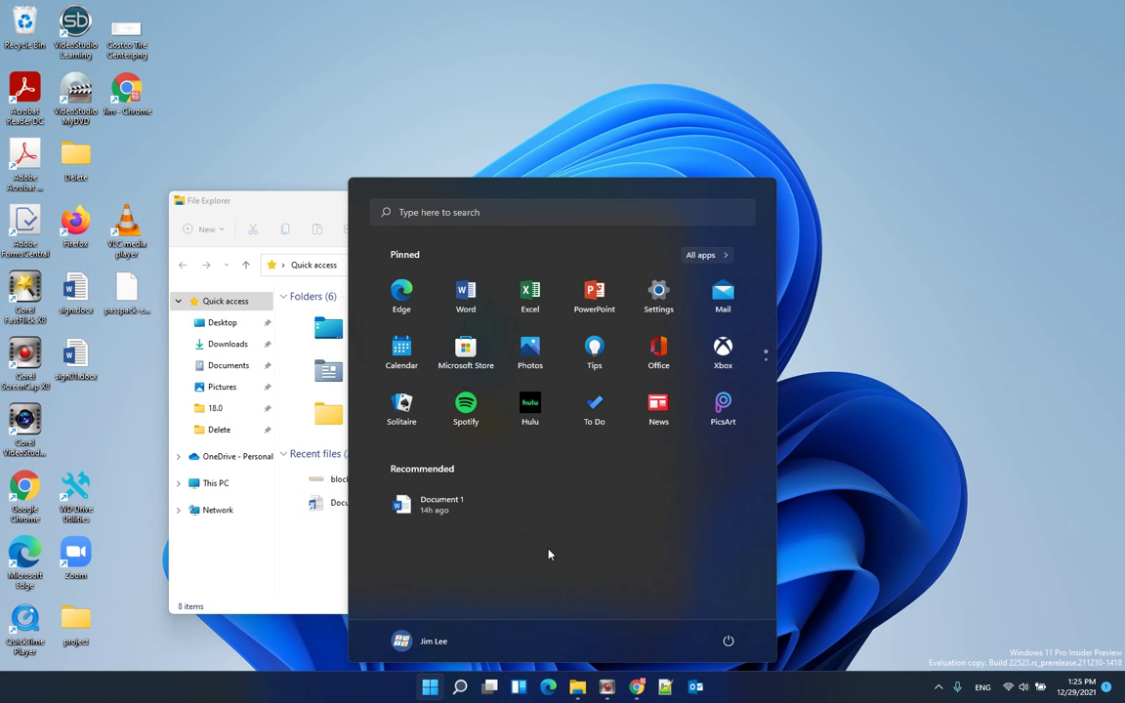
Step: Undo the last rename from the desktop's context menu so block.png leaves Quick access recent files
click(320, 542)
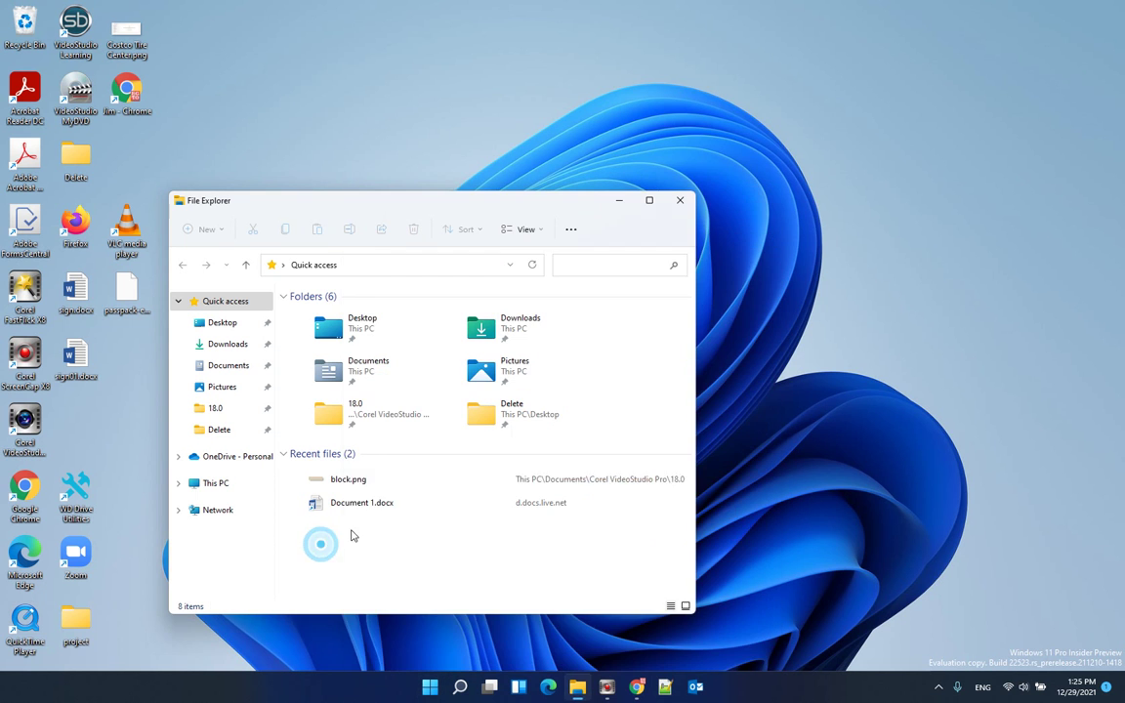
click(408, 547)
right_click(409, 547)
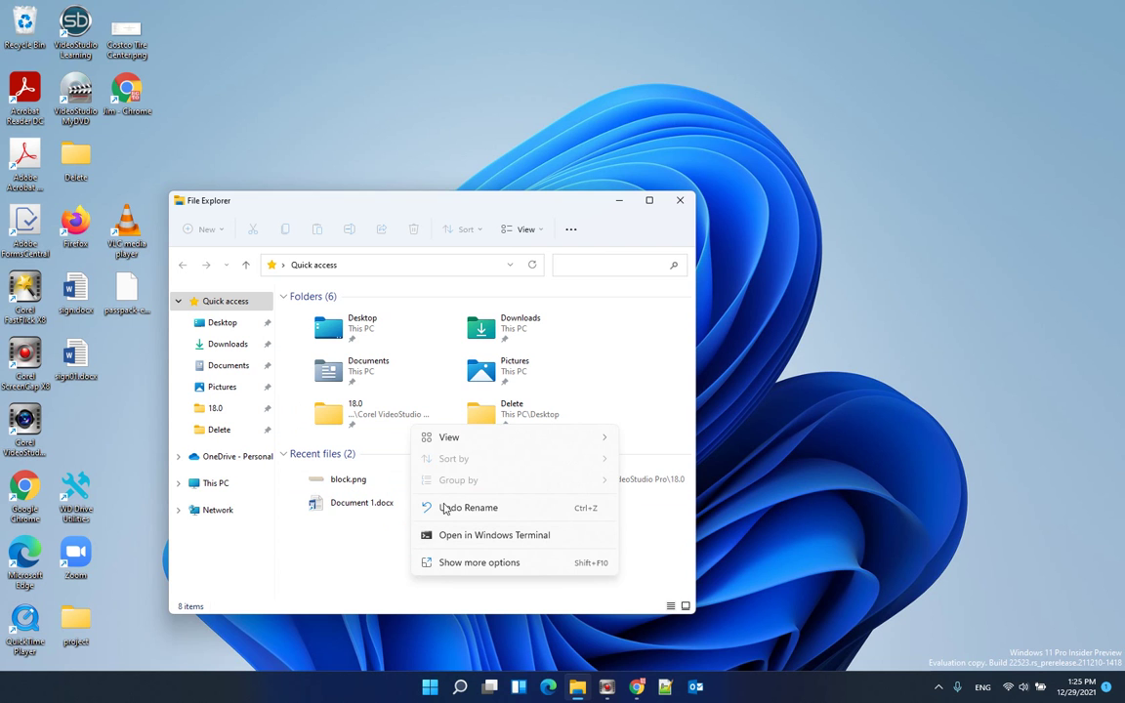
right_click(621, 326)
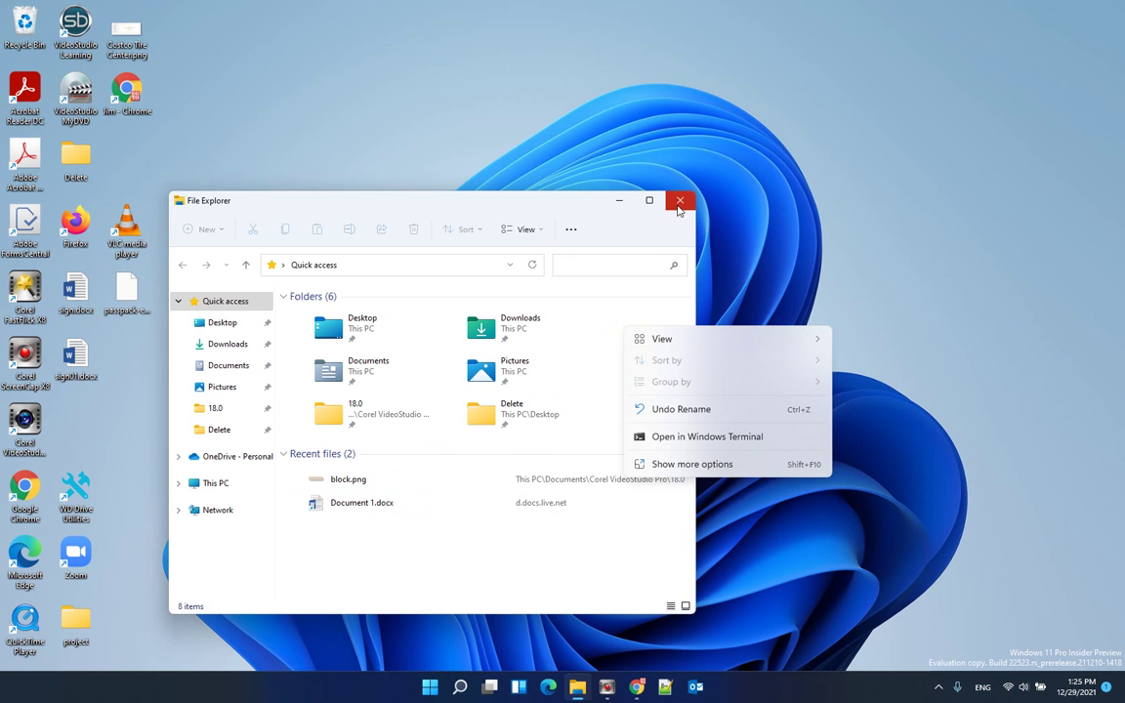
right_click(700, 468)
click(732, 553)
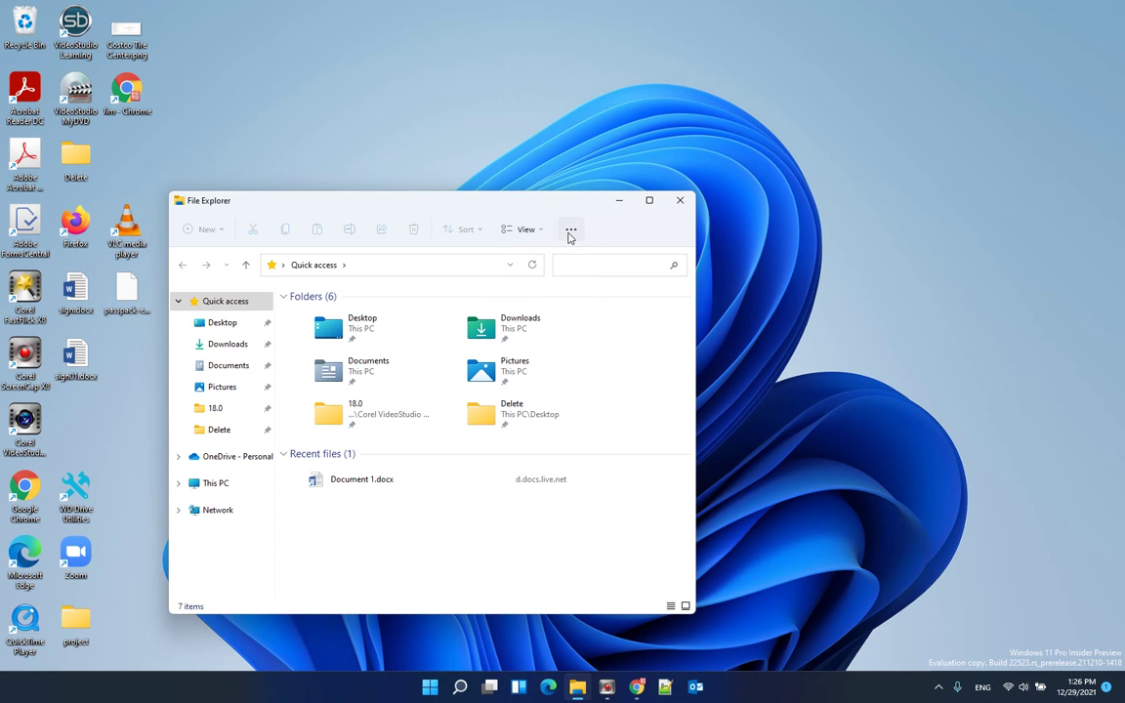
Step: Clear File Explorer history in Folder Options' Privacy section, confirm with OK, and bring up Start
click(570, 235)
click(524, 377)
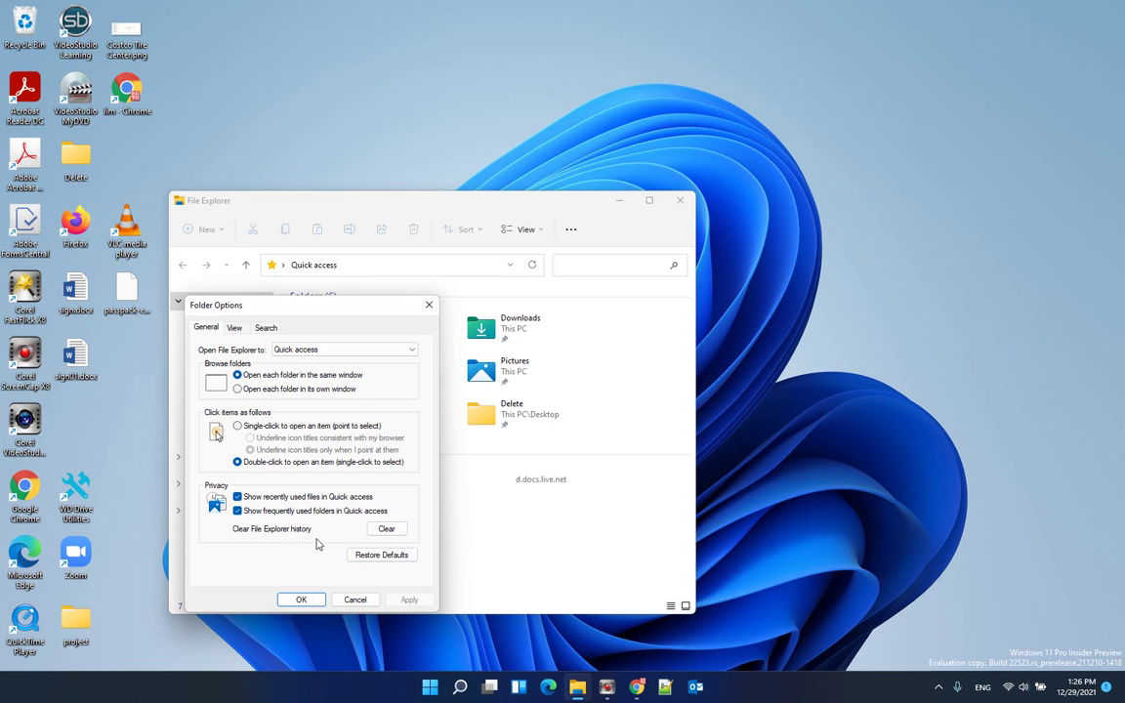
click(384, 529)
click(386, 528)
click(300, 599)
click(429, 686)
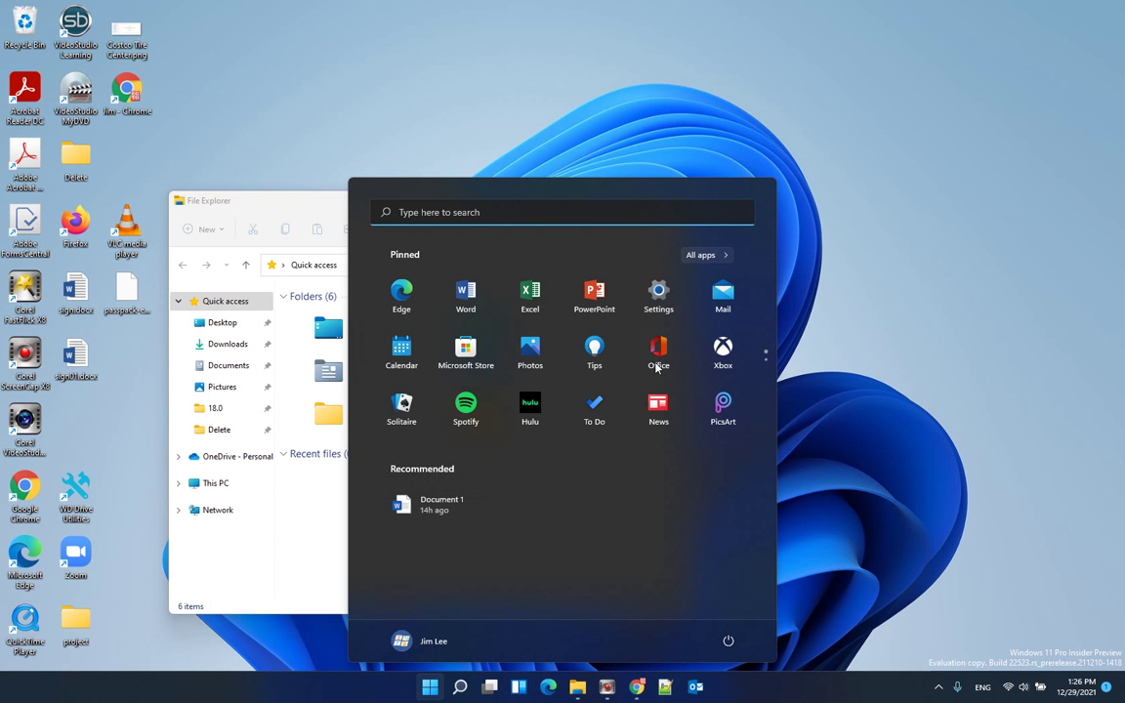
Step: Reopen Start and bring up the context menu for Document 1 under Recommended
click(430, 687)
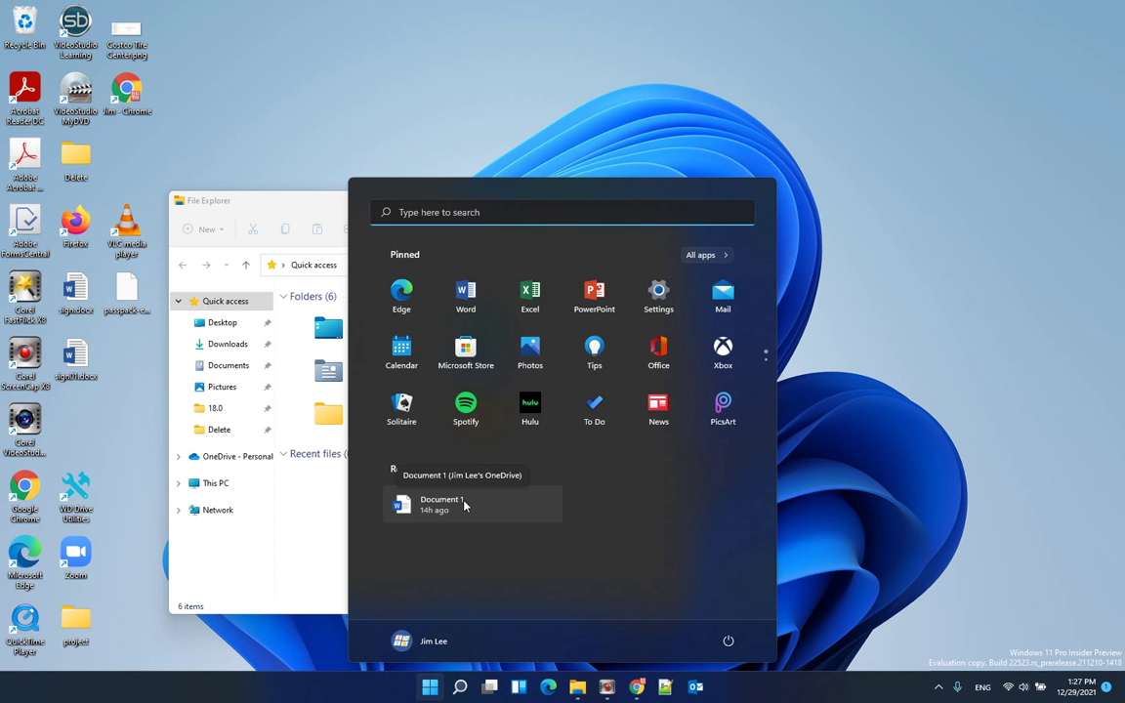
right_click(537, 514)
Step: Remove Document 1 from the Start menu's Recommended list
click(577, 547)
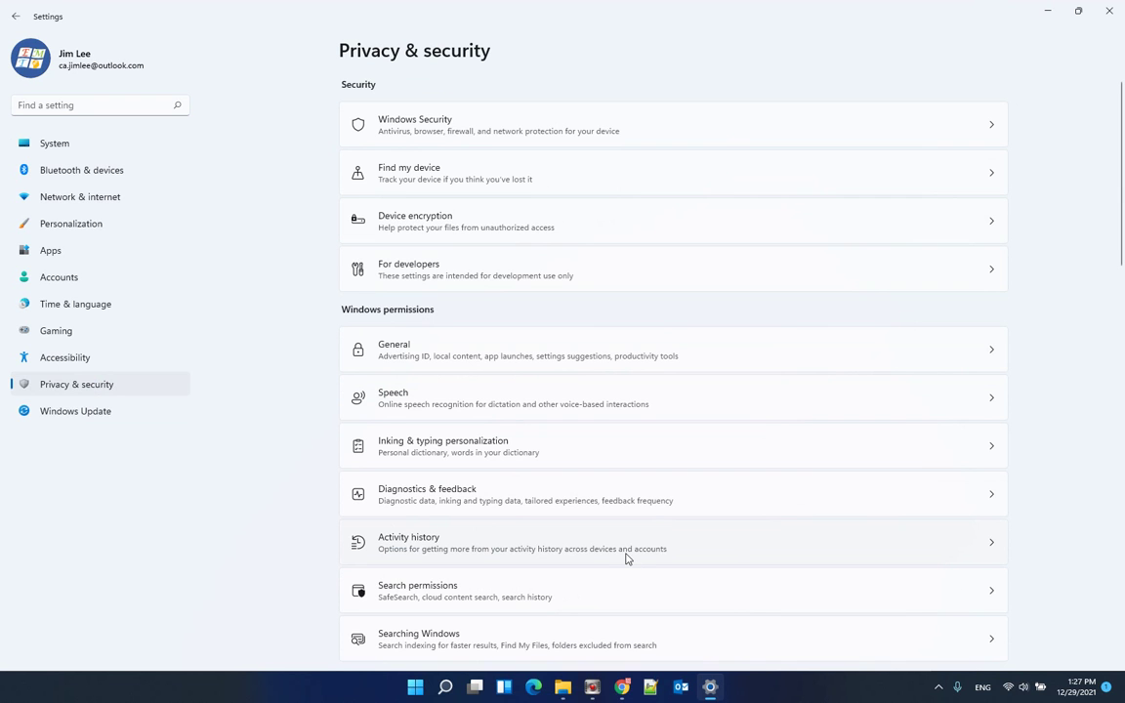
Step: Go to Personalization > Start to reach the recently opened items setting
click(101, 224)
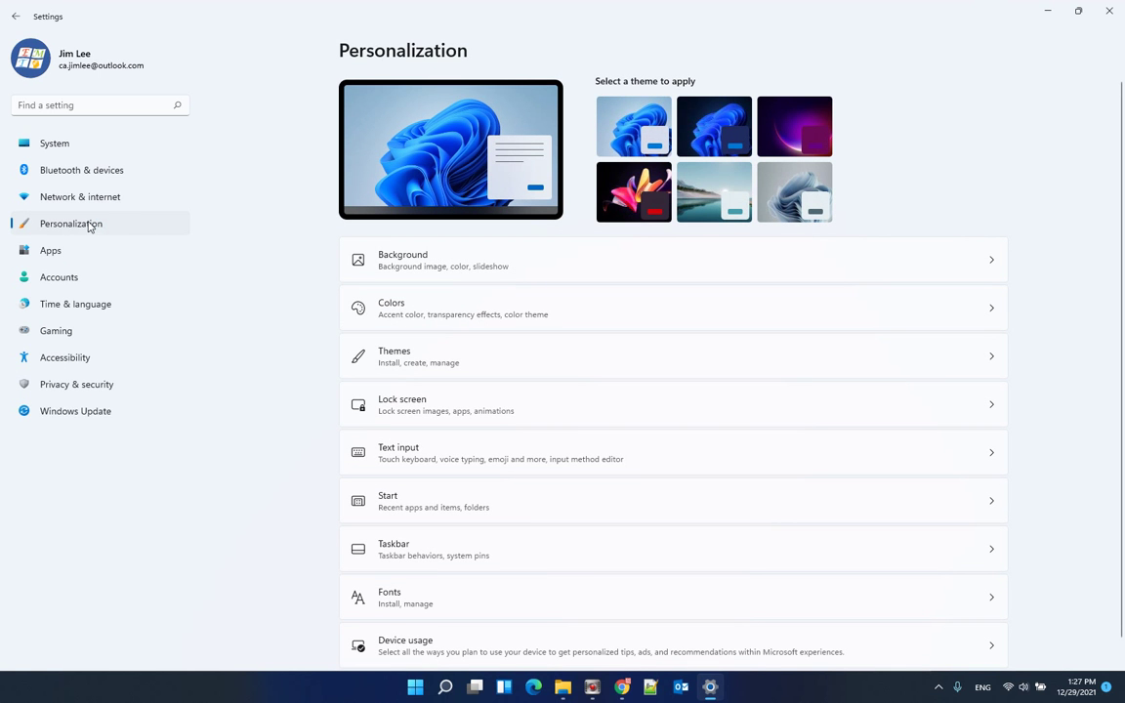
click(451, 506)
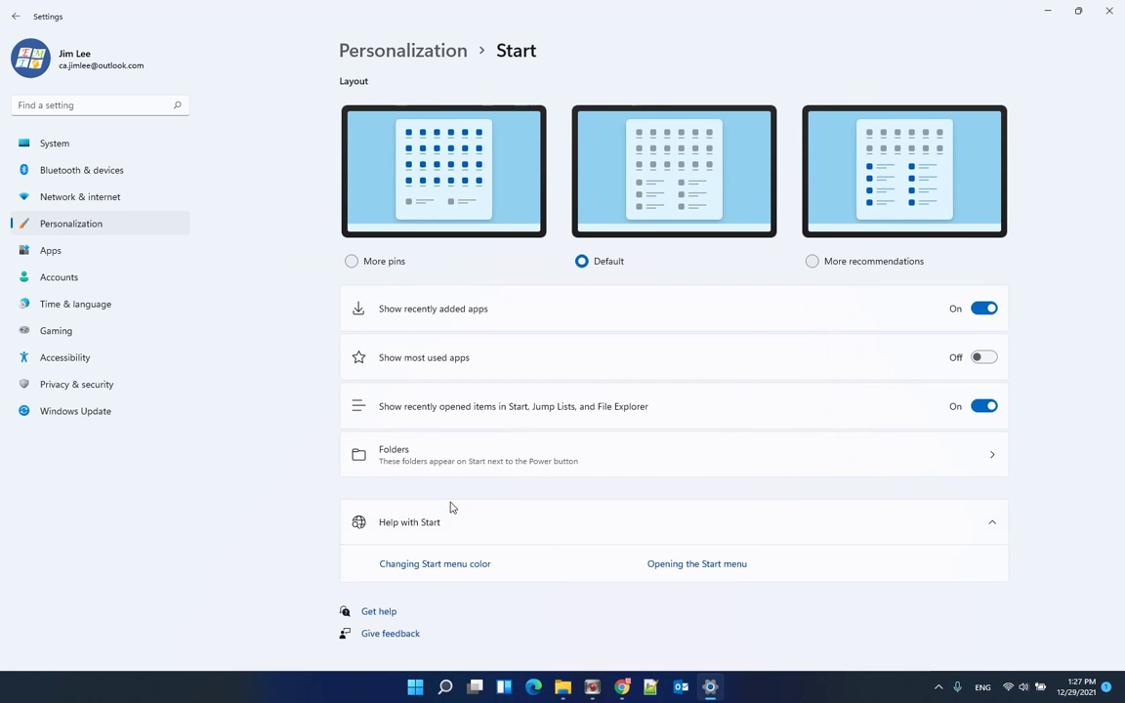